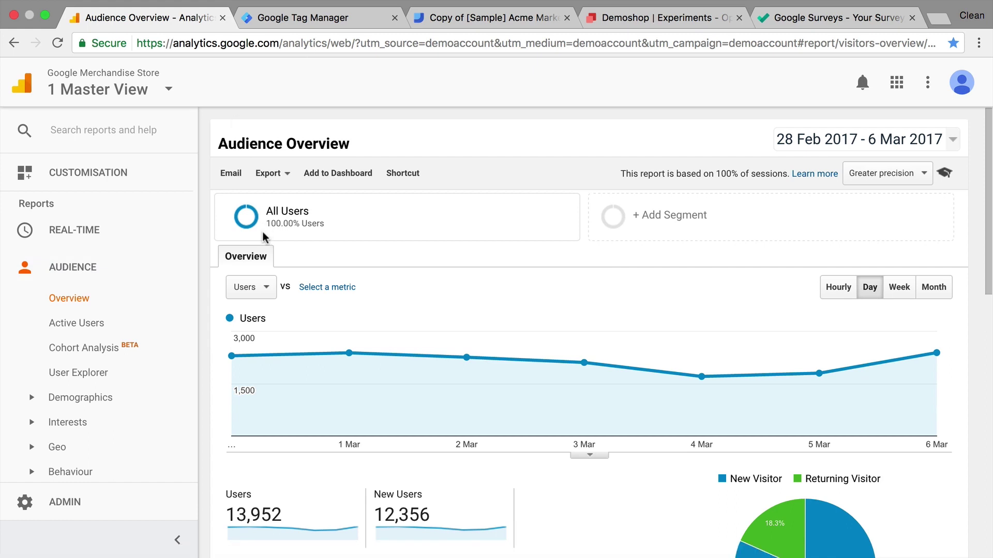
View the open Google Tag Manager, Data Studio, Optimize and Surveys pages, and return to Google Analytics to look through the Audience Overview report.
{"action": "left_click", "coordinate": [326, 18]}
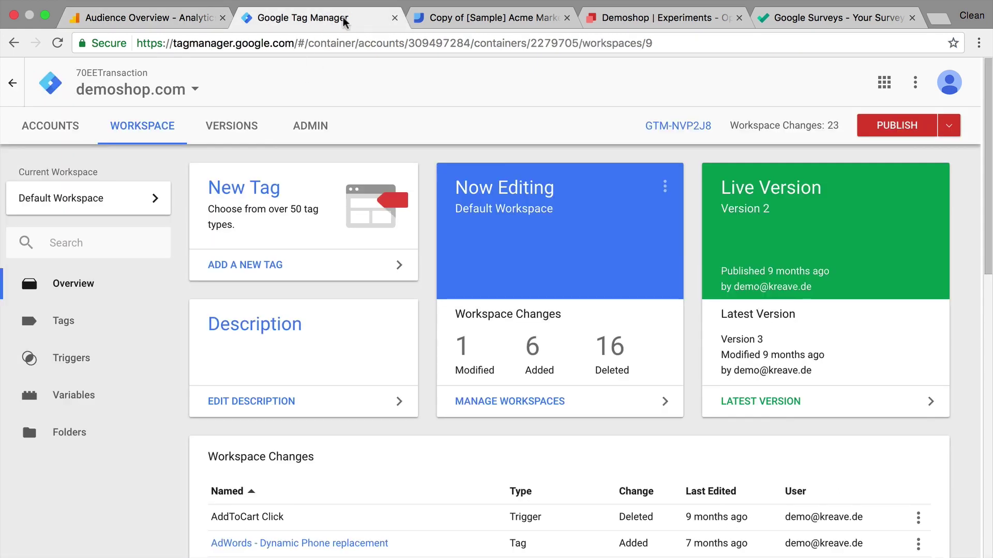
{"action": "left_click", "coordinate": [487, 16]}
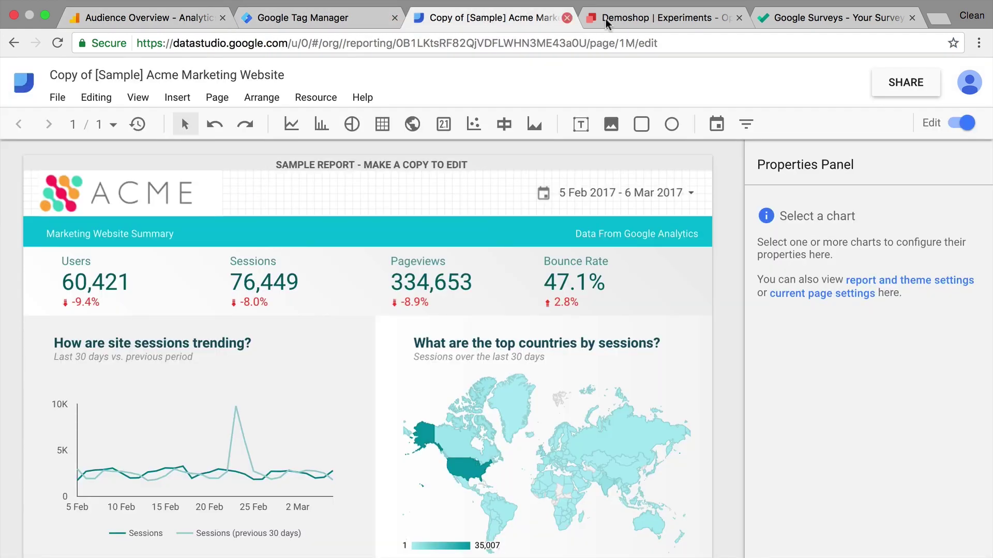
{"action": "left_click", "coordinate": [635, 24]}
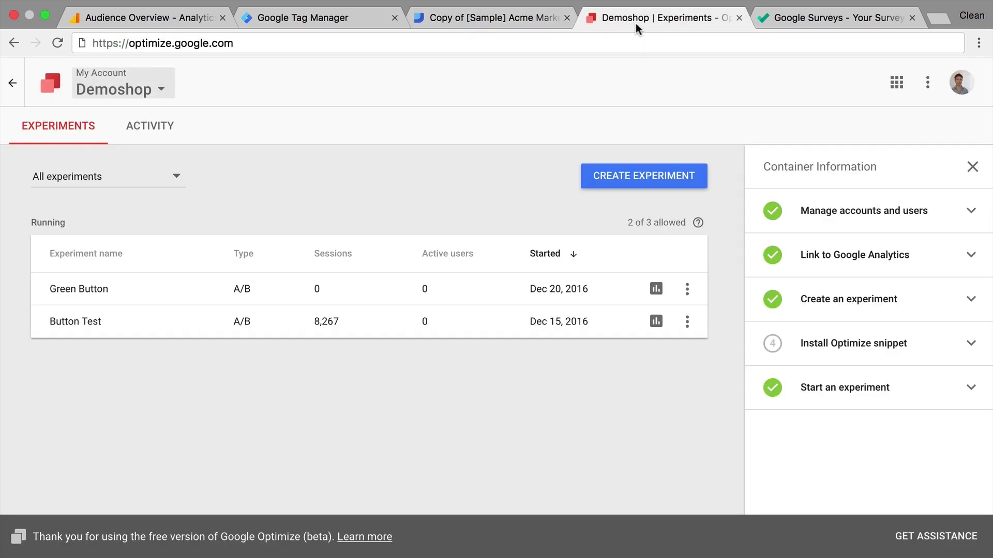
{"action": "left_click", "coordinate": [798, 20]}
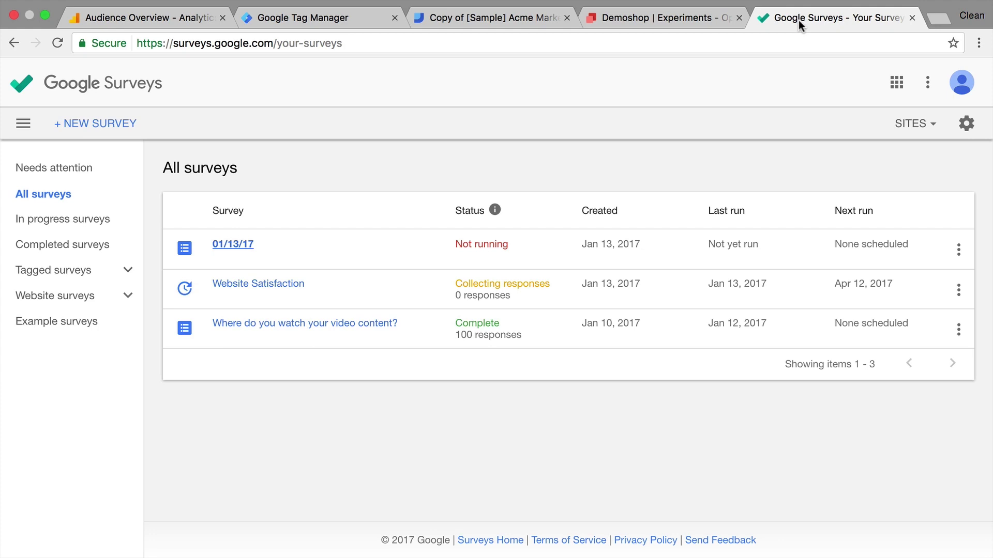
{"action": "left_click", "coordinate": [88, 18]}
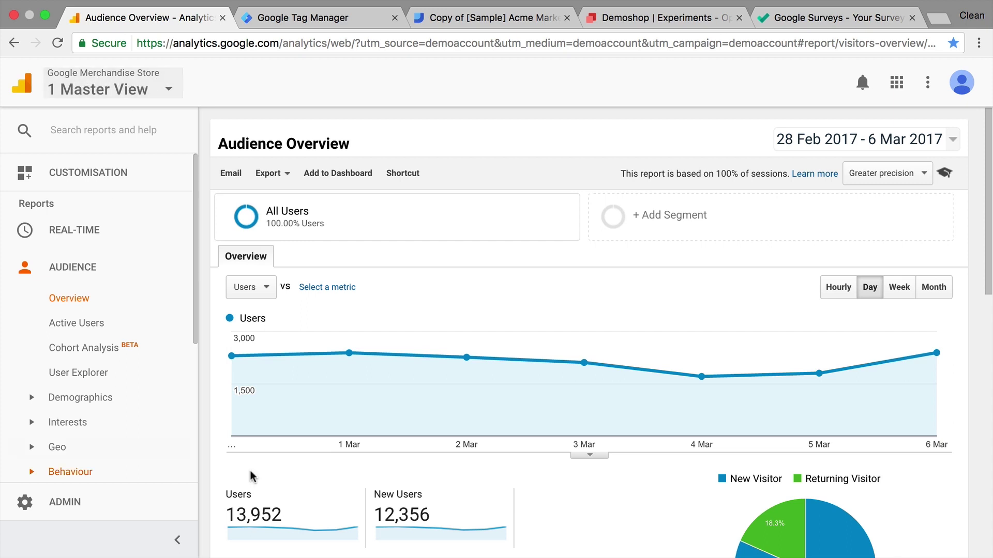
{"action": "scroll", "coordinate": [428, 394], "scroll_direction": "down", "scroll_amount": 3}
{"action": "scroll", "coordinate": [428, 394], "scroll_direction": "up", "scroll_amount": 3}
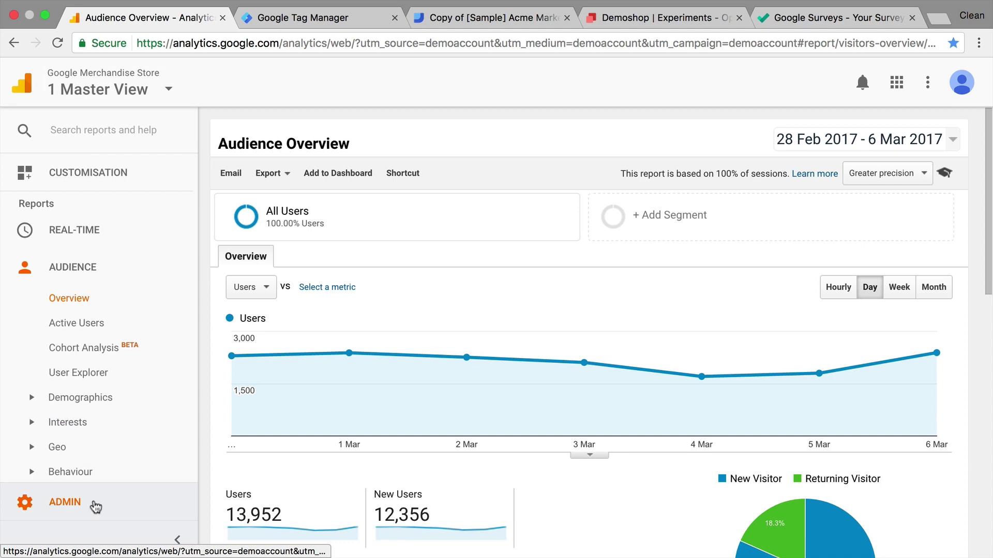
Open the Admin settings of the demo account and look through the expanded Acquisition group of the report navigation.
{"action": "left_click", "coordinate": [95, 507]}
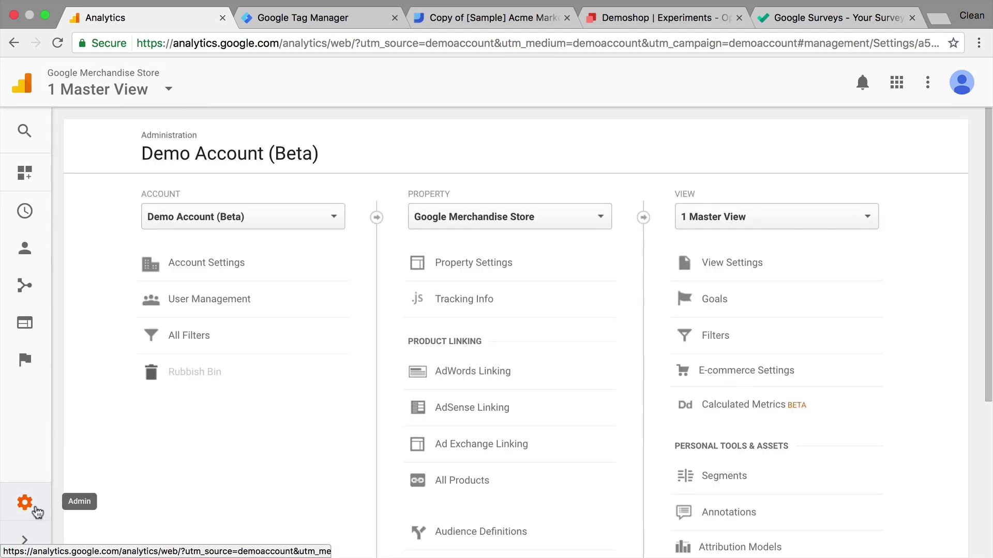
{"action": "left_click", "coordinate": [30, 291]}
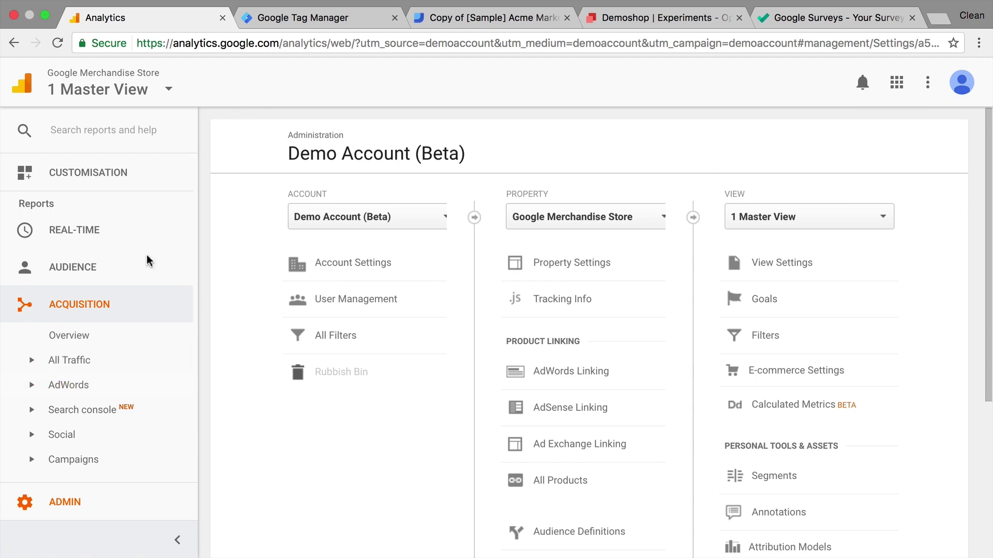
{"action": "scroll", "coordinate": [103, 373], "scroll_direction": "down", "scroll_amount": 2}
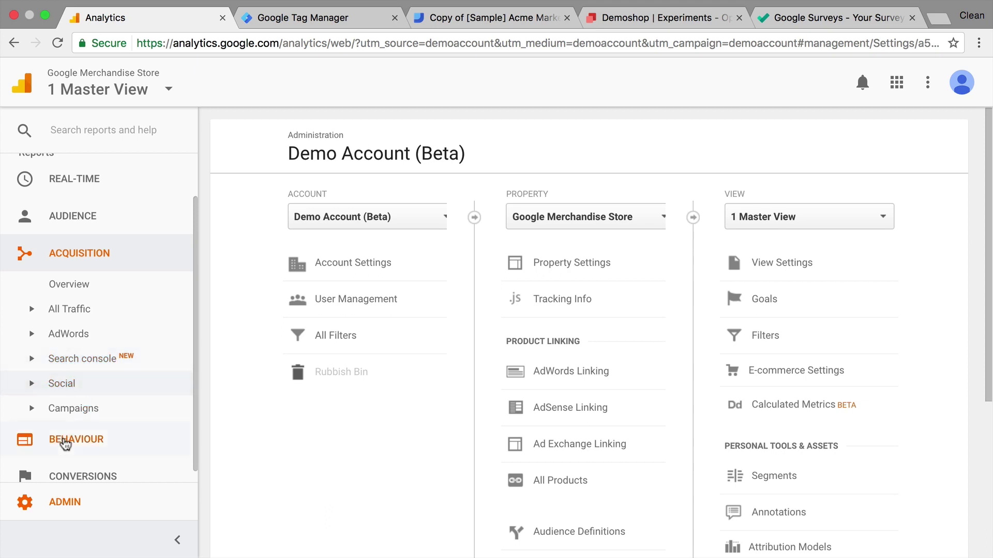
{"action": "scroll", "coordinate": [64, 442], "scroll_direction": "down", "scroll_amount": 1}
{"action": "scroll", "coordinate": [65, 444], "scroll_direction": "up", "scroll_amount": 3}
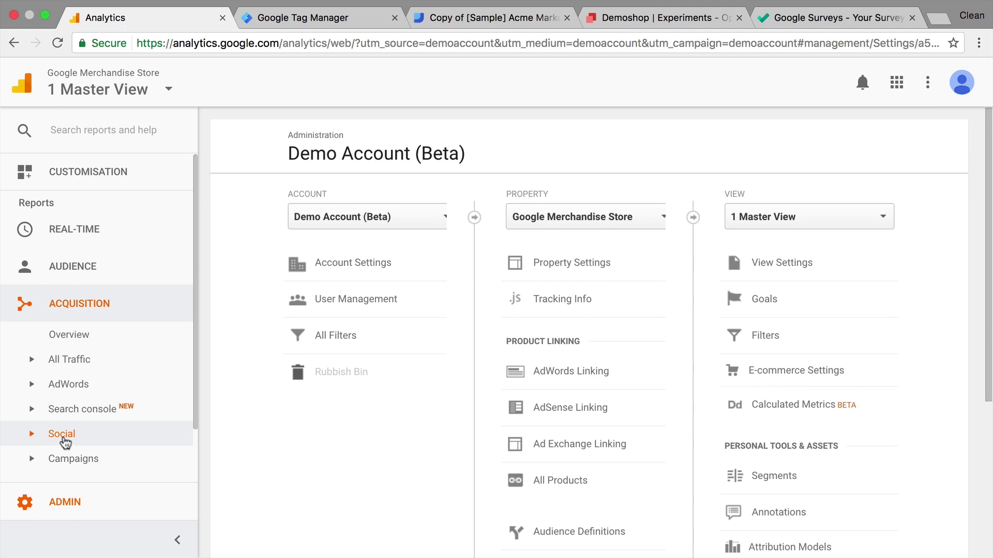
View the list of all Analytics accounts, and open the AdWords Accounts report under Acquisition.
{"action": "left_click", "coordinate": [29, 97]}
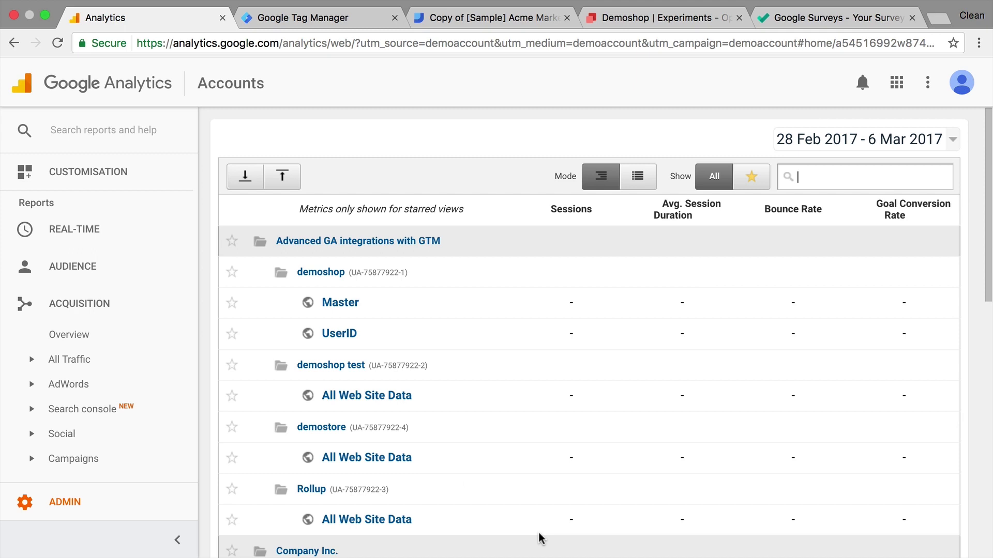
{"action": "left_click", "coordinate": [114, 383]}
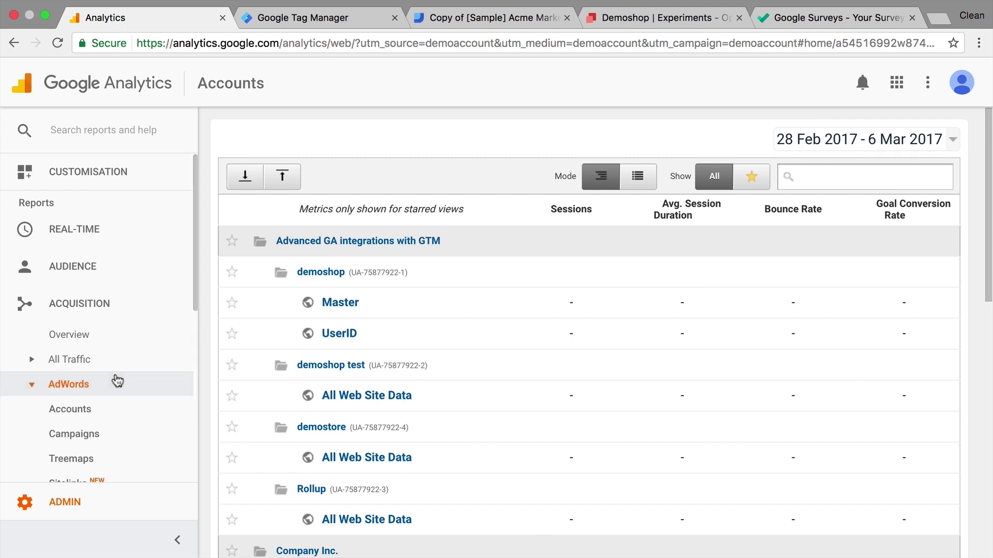
{"action": "left_click", "coordinate": [81, 410]}
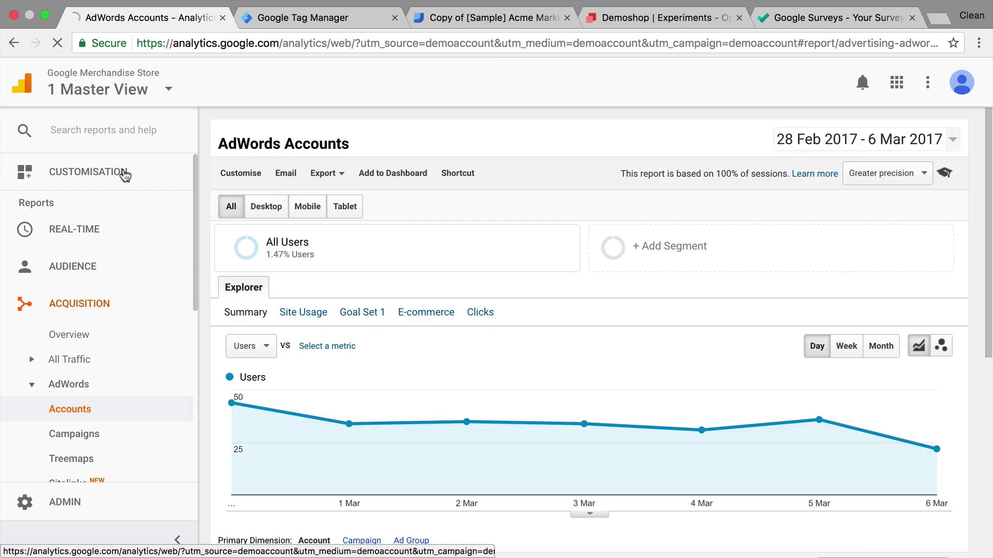
Switch to 2 Test View in the Google Merchandise Store property of Demo Account (Beta).
{"action": "left_click", "coordinate": [122, 89]}
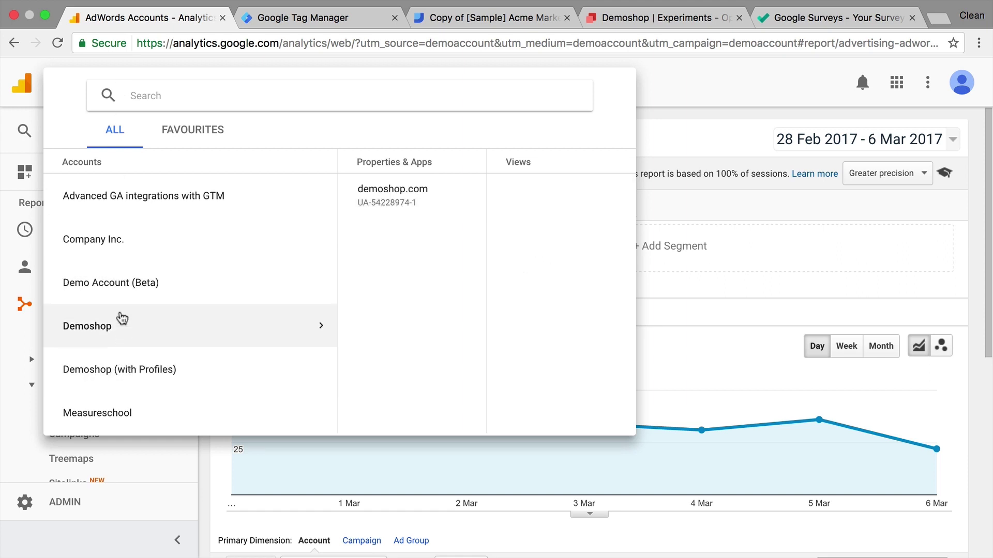
{"action": "left_click", "coordinate": [123, 284]}
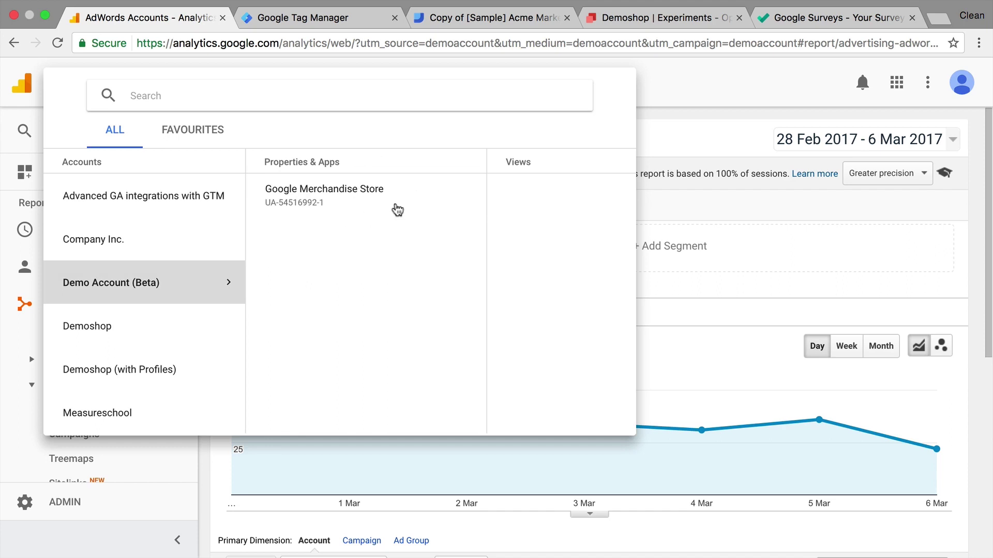
{"action": "left_click", "coordinate": [398, 209]}
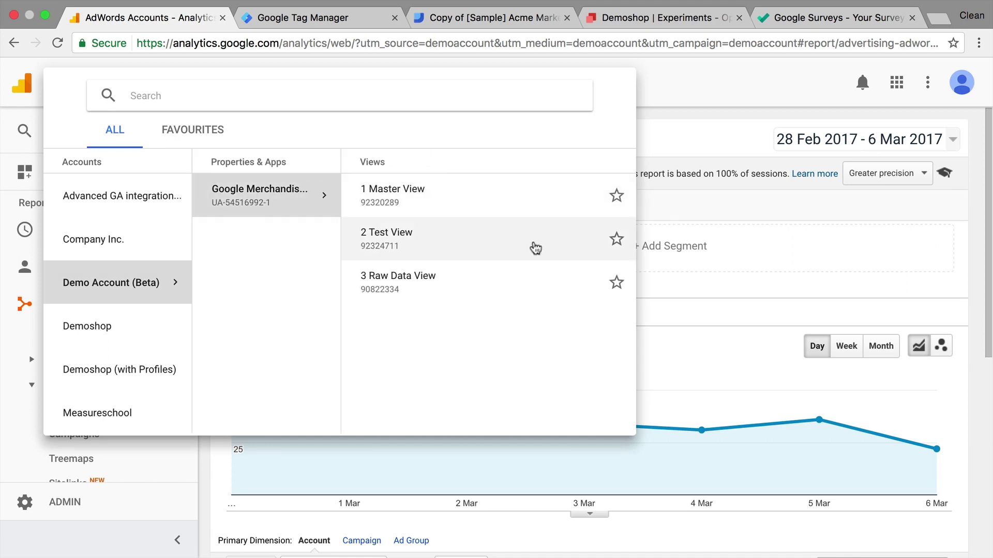
{"action": "left_click", "coordinate": [534, 248]}
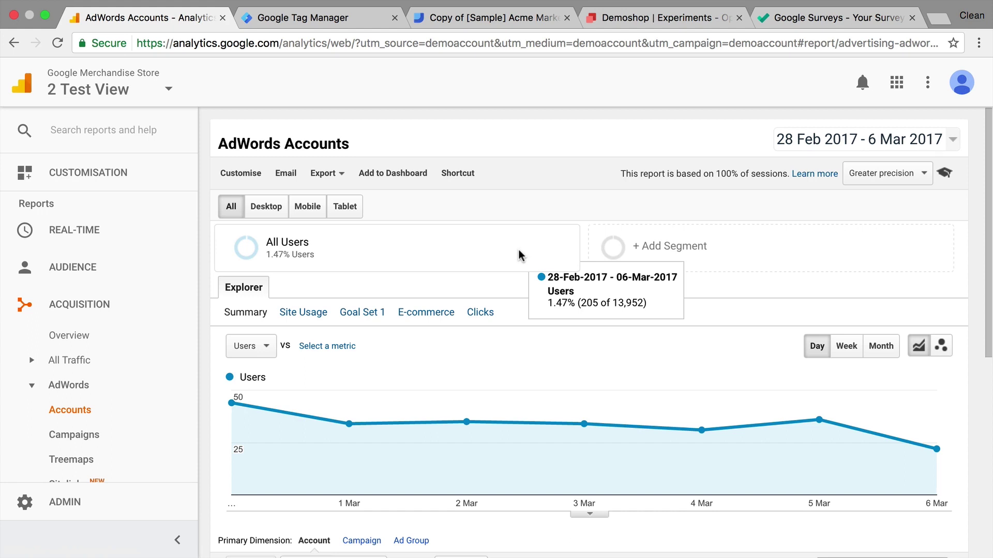
Try searching the account selector by the beginning of a property's tracking ID, and leave the search.
{"action": "left_click", "coordinate": [155, 83]}
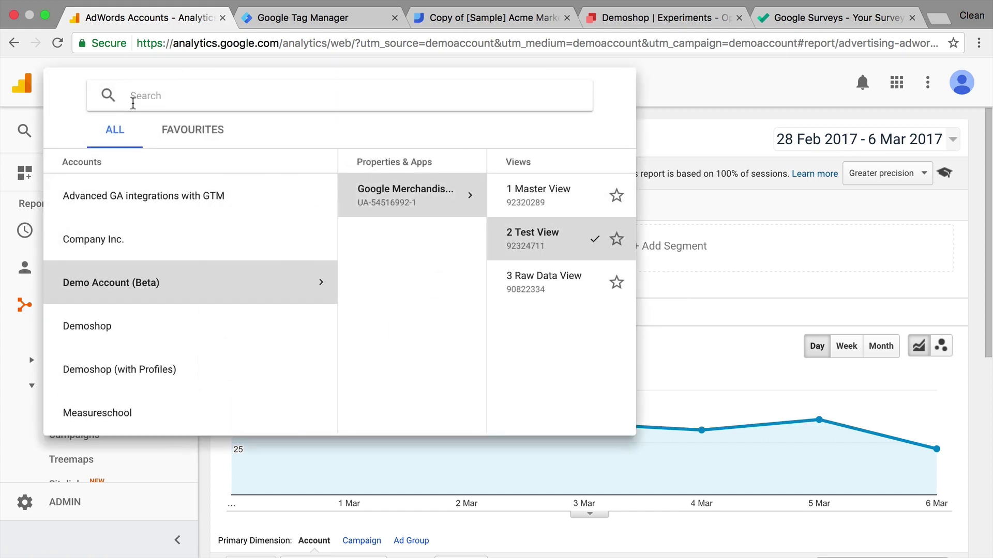
{"action": "left_click", "coordinate": [133, 97]}
{"action": "type", "text": "UA-7"}
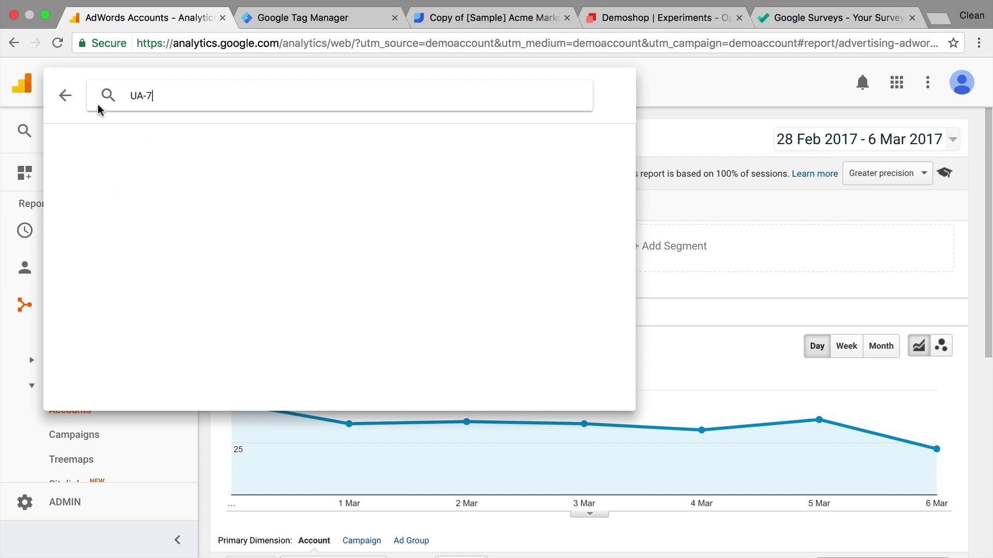
{"action": "left_click", "coordinate": [62, 96]}
Filter the list of all accounts by the demoshop property's tracking ID, and clear the filter again.
{"action": "left_click", "coordinate": [18, 89]}
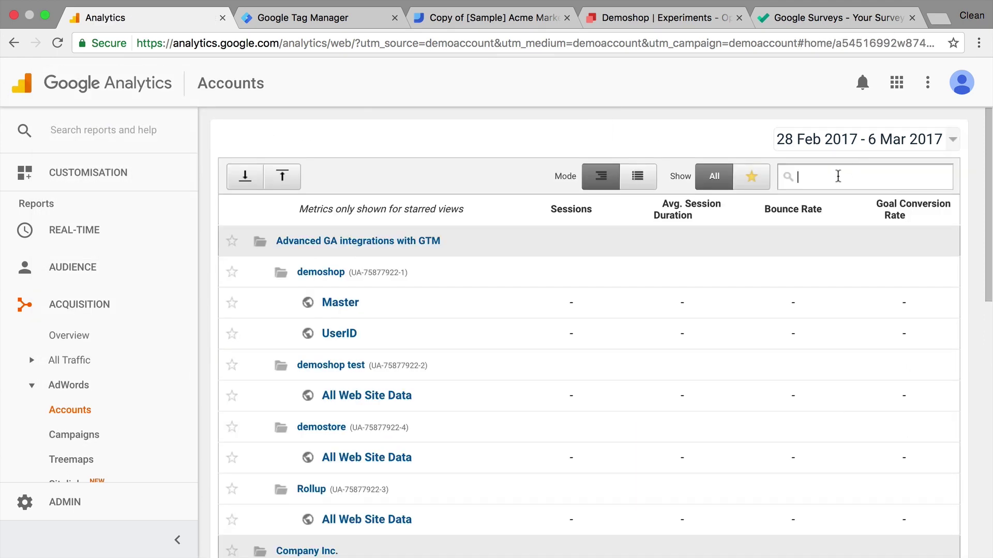
{"action": "type", "text": "UA-75877922-1"}
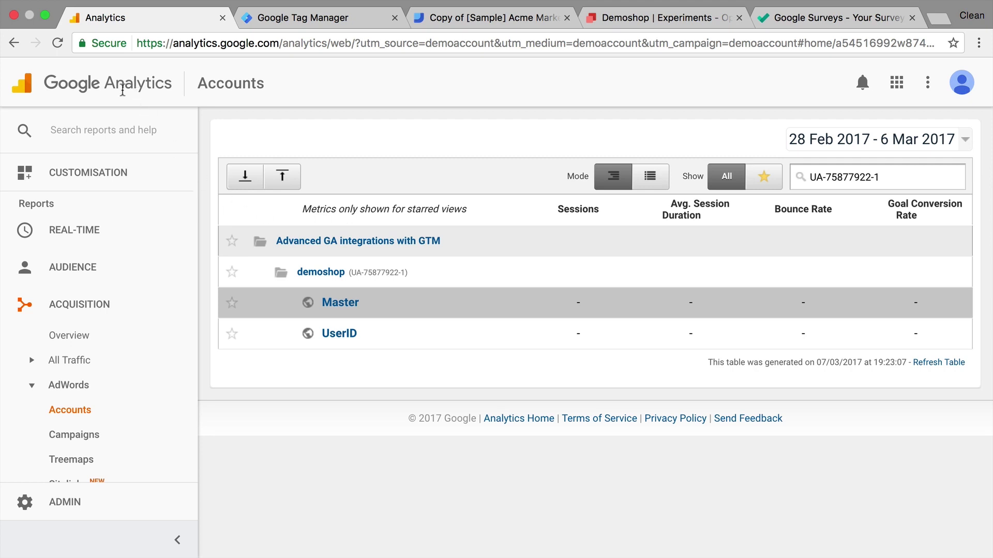
{"action": "key", "text": "ctrl+a"}
{"action": "key", "text": "BackSpace"}
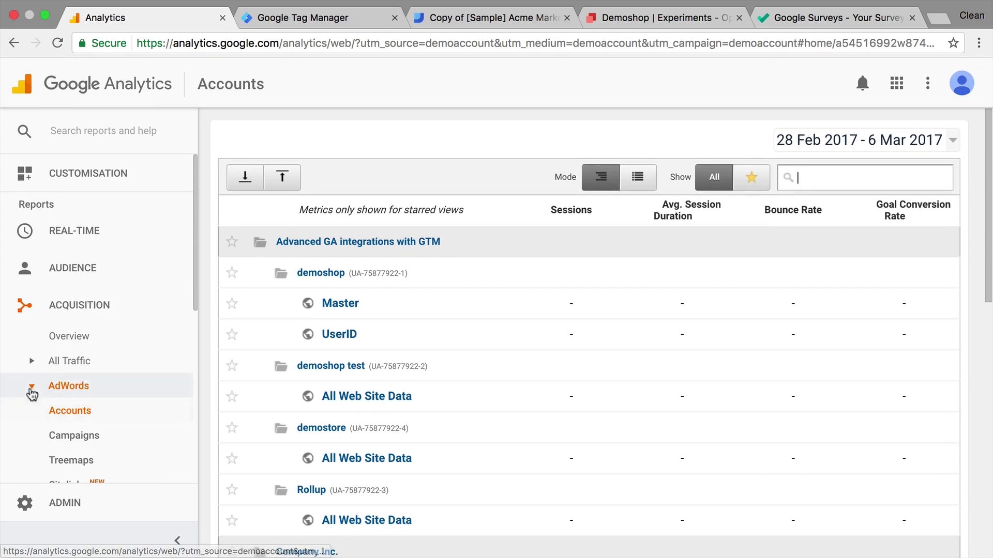
Open the Real-Time Behaviour report and examine the active pages and their current users.
{"action": "left_click", "coordinate": [21, 316]}
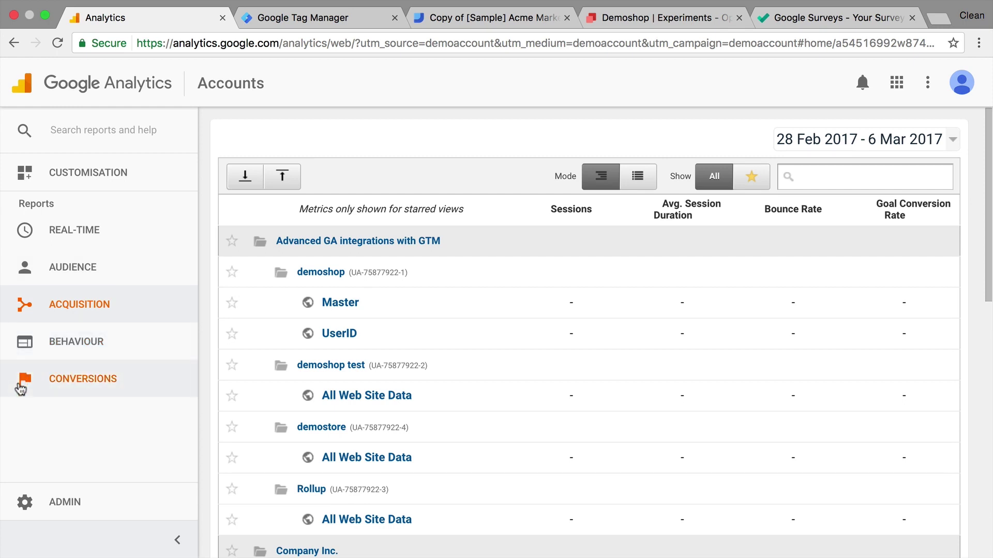
{"action": "left_click", "coordinate": [27, 232]}
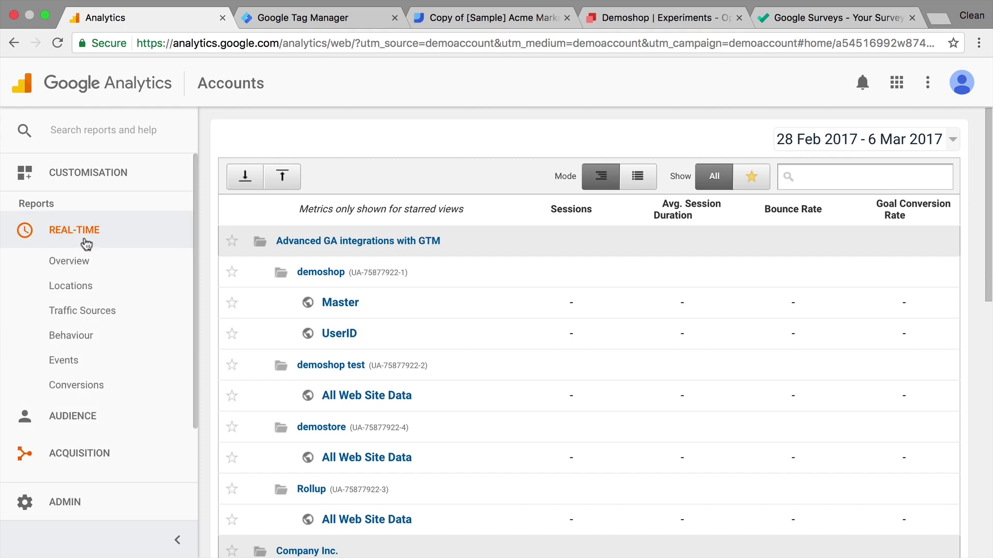
{"action": "left_click", "coordinate": [70, 349]}
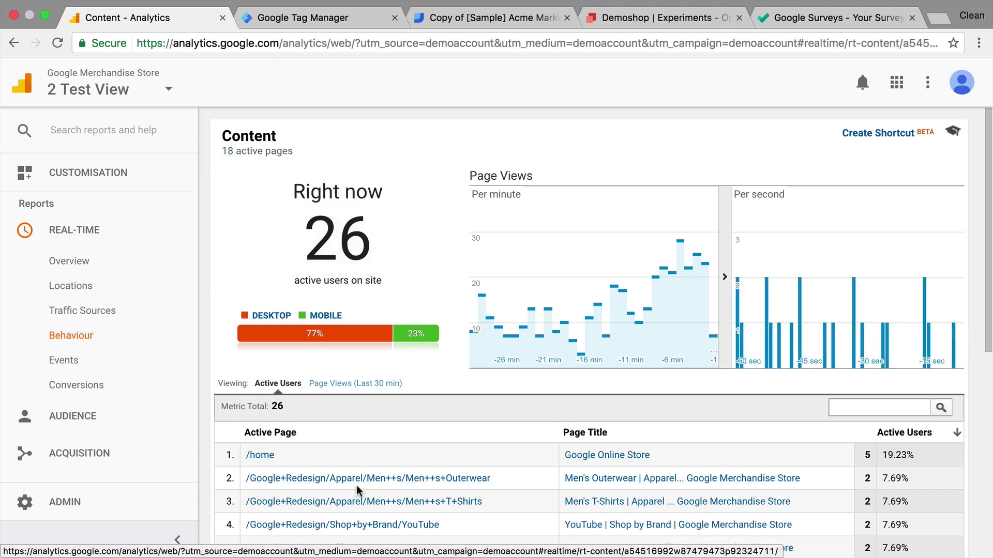
{"action": "scroll", "coordinate": [356, 485], "scroll_direction": "down", "scroll_amount": 3}
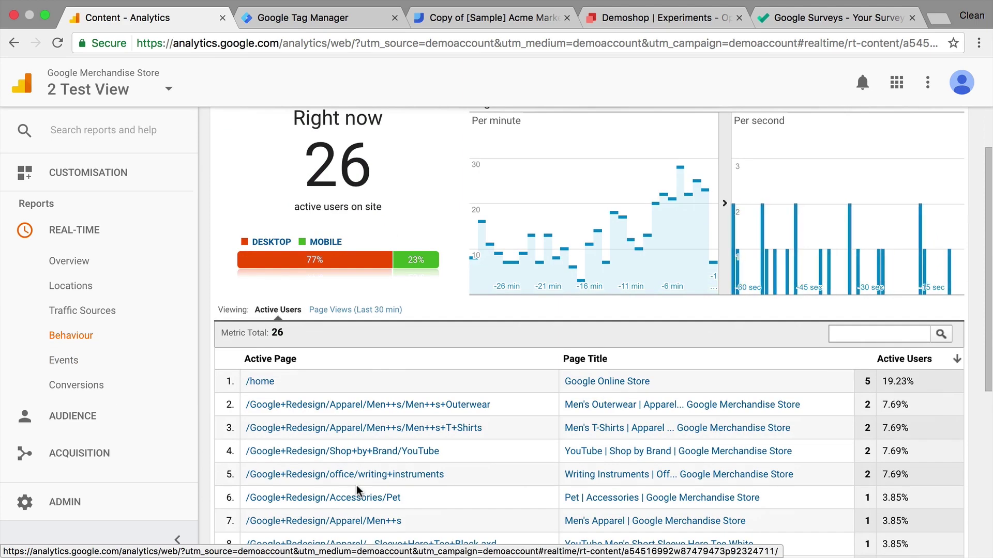
{"action": "scroll", "coordinate": [355, 485], "scroll_direction": "up", "scroll_amount": 3}
{"action": "scroll", "coordinate": [101, 272], "scroll_direction": "down", "scroll_amount": 3}
Open the All Pages report in the Site Content group of the Behaviour reports.
{"action": "left_click", "coordinate": [26, 423]}
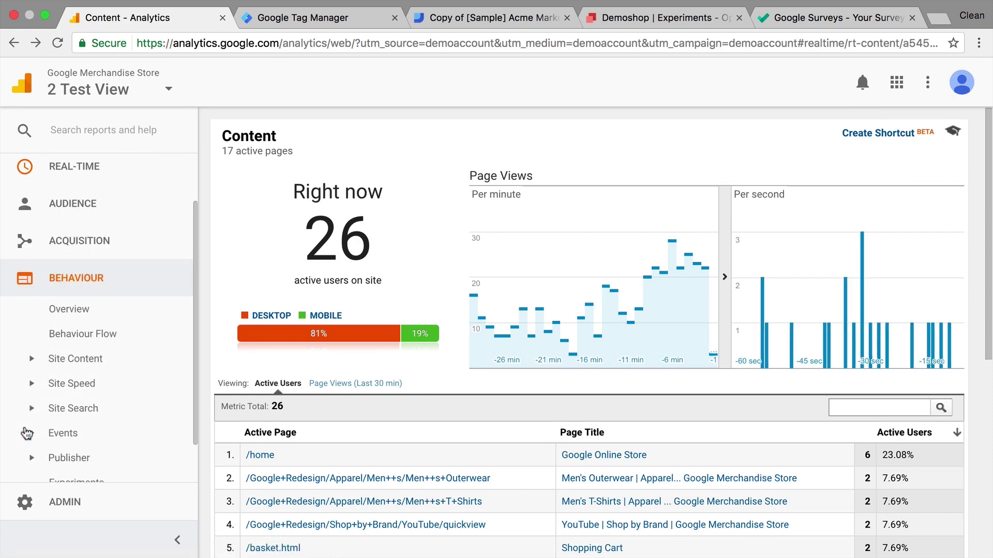
{"action": "scroll", "coordinate": [26, 433], "scroll_direction": "down", "scroll_amount": 2}
{"action": "left_click", "coordinate": [34, 313]}
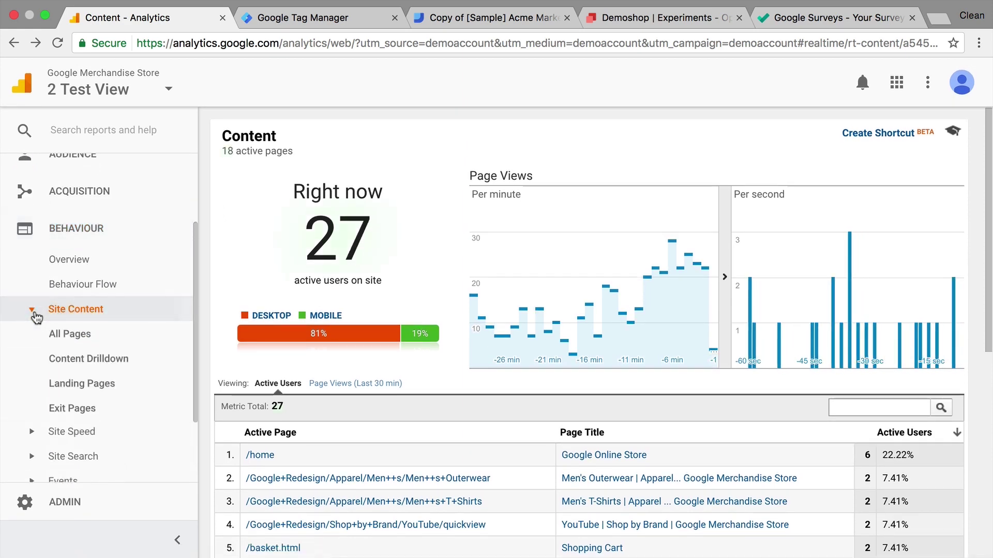
{"action": "left_click", "coordinate": [67, 331]}
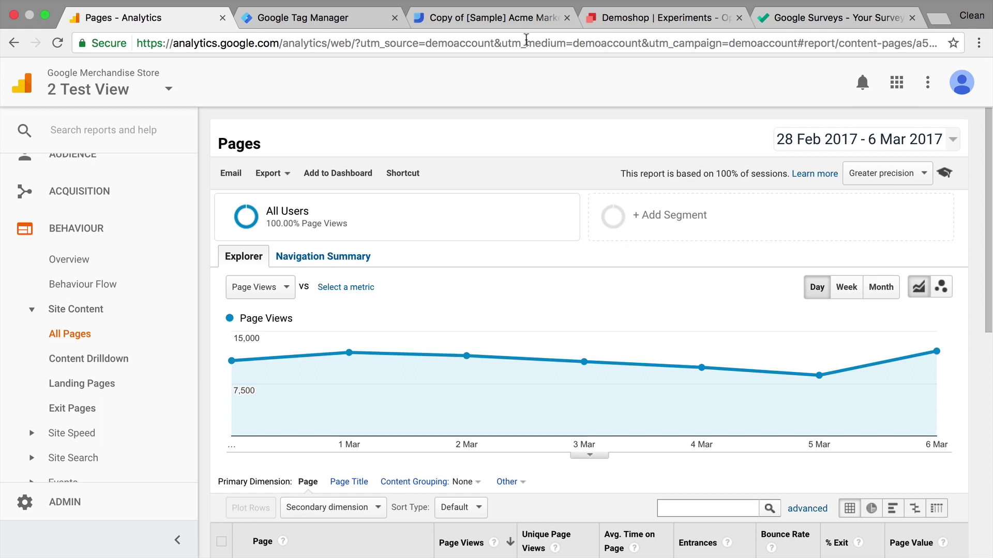
Look through the Site Speed, Site Search, Events and Publisher groups of the Behaviour reports.
{"action": "scroll", "coordinate": [147, 278], "scroll_direction": "down", "scroll_amount": 2}
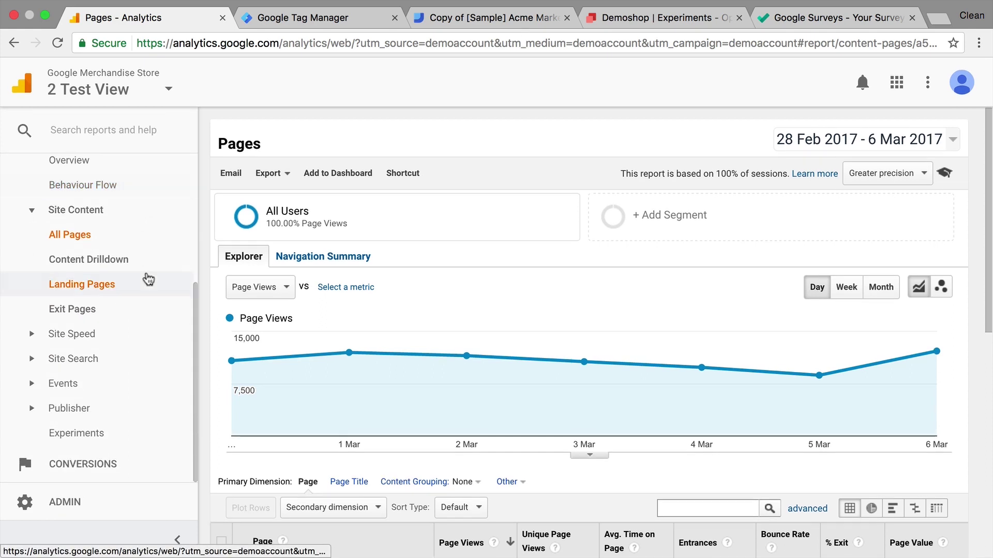
{"action": "left_click", "coordinate": [32, 333]}
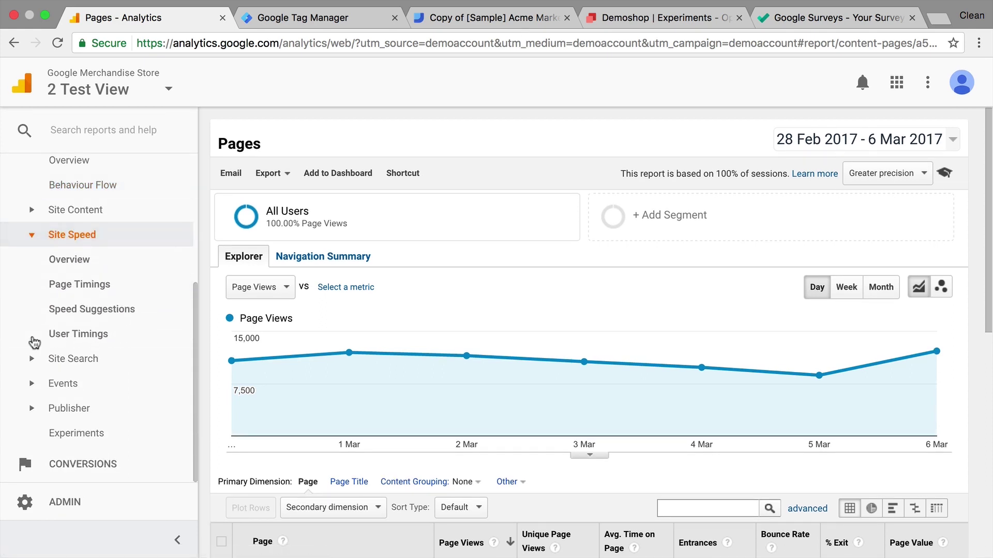
{"action": "left_click", "coordinate": [34, 358]}
{"action": "left_click", "coordinate": [34, 381]}
{"action": "left_click", "coordinate": [33, 412]}
{"action": "scroll", "coordinate": [34, 424], "scroll_direction": "up", "scroll_amount": 4}
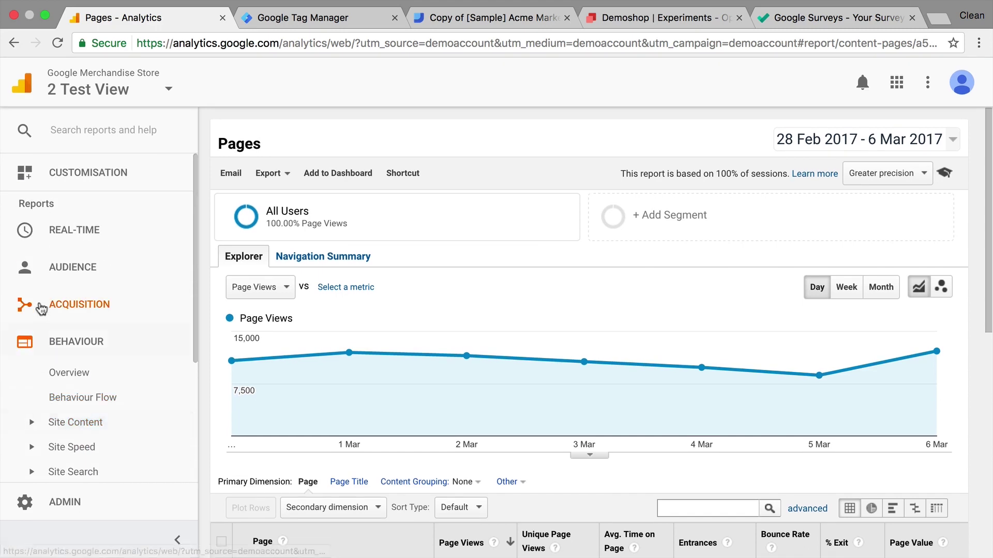
View the Custom Alerts page under Customisation, and go back to the Audience Overview report.
{"action": "left_click", "coordinate": [30, 176]}
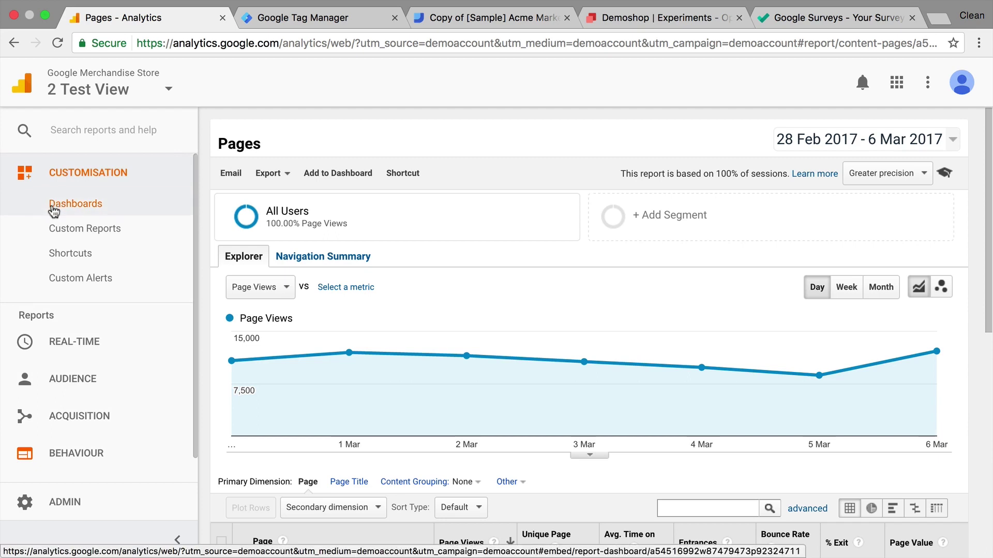
{"action": "left_click", "coordinate": [54, 289]}
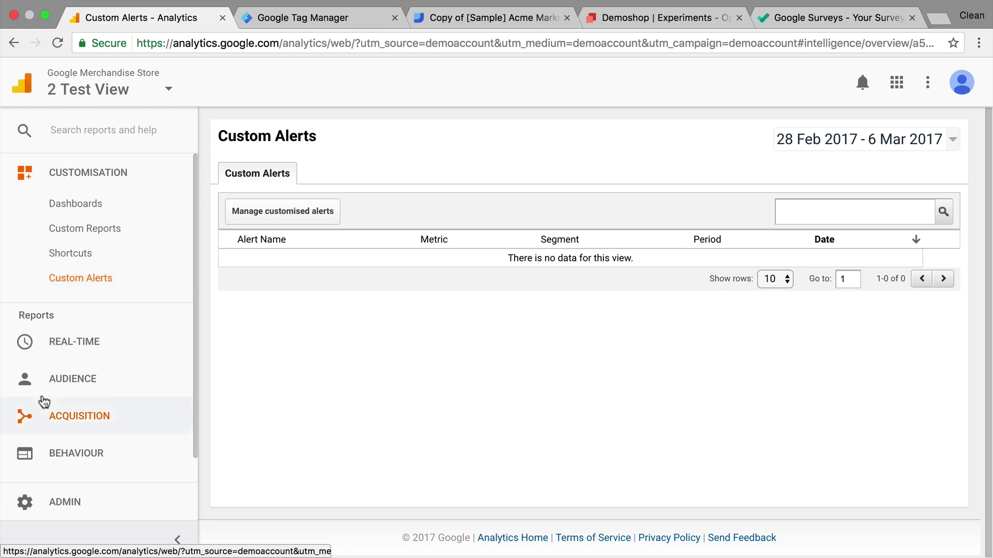
{"action": "left_click", "coordinate": [51, 380]}
{"action": "left_click", "coordinate": [86, 299]}
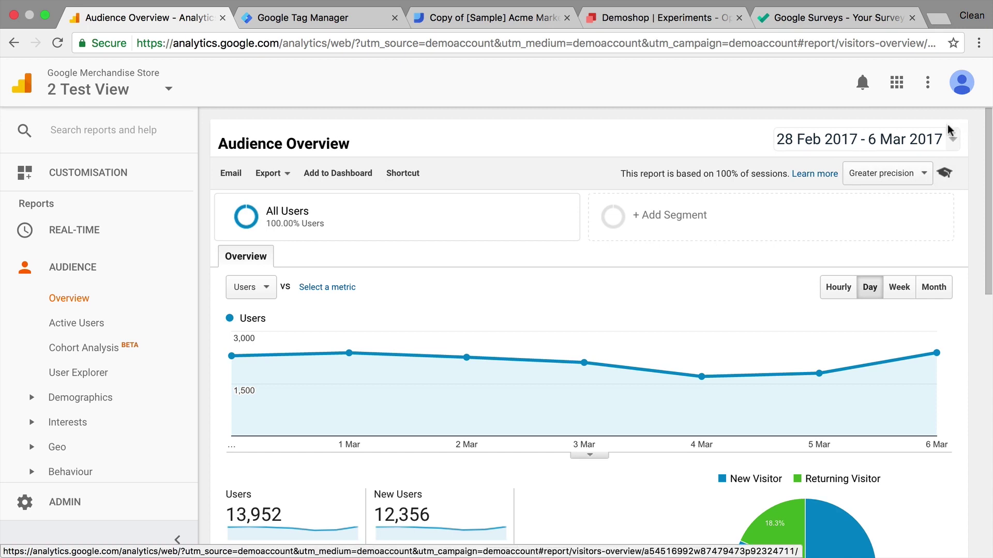
View the date range calendar of the Audience Overview report, and examine the default date range options in the user settings.
{"action": "left_click", "coordinate": [950, 148]}
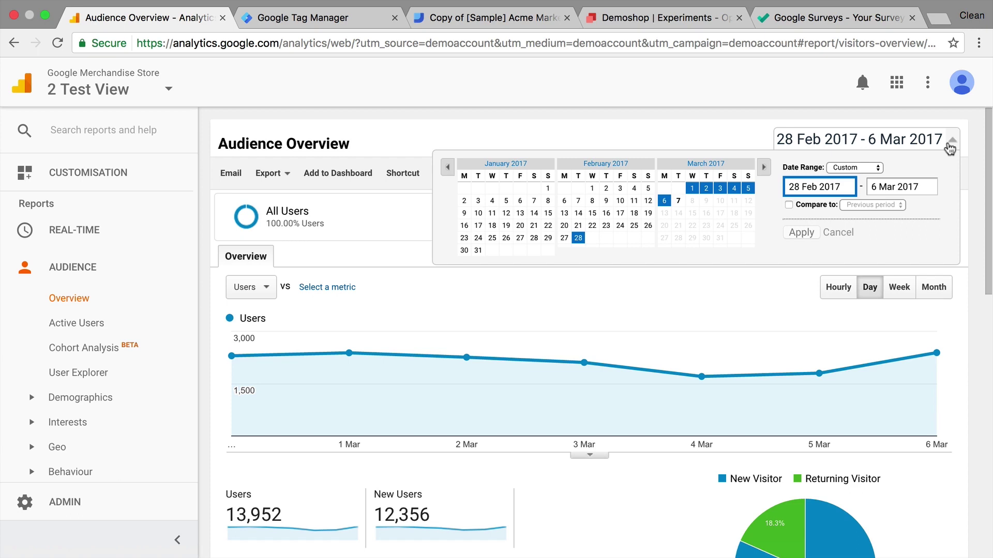
{"action": "left_click", "coordinate": [951, 147]}
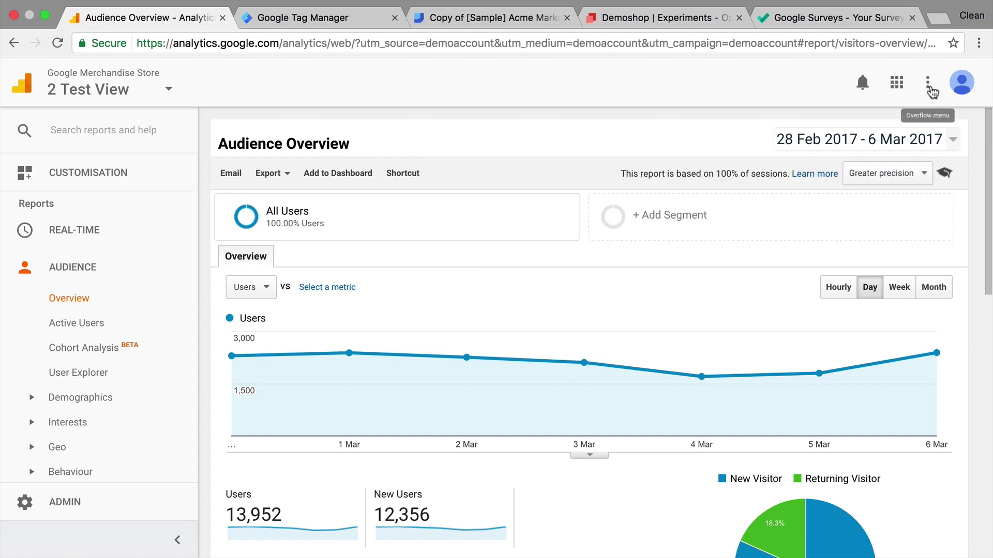
{"action": "left_click", "coordinate": [928, 86]}
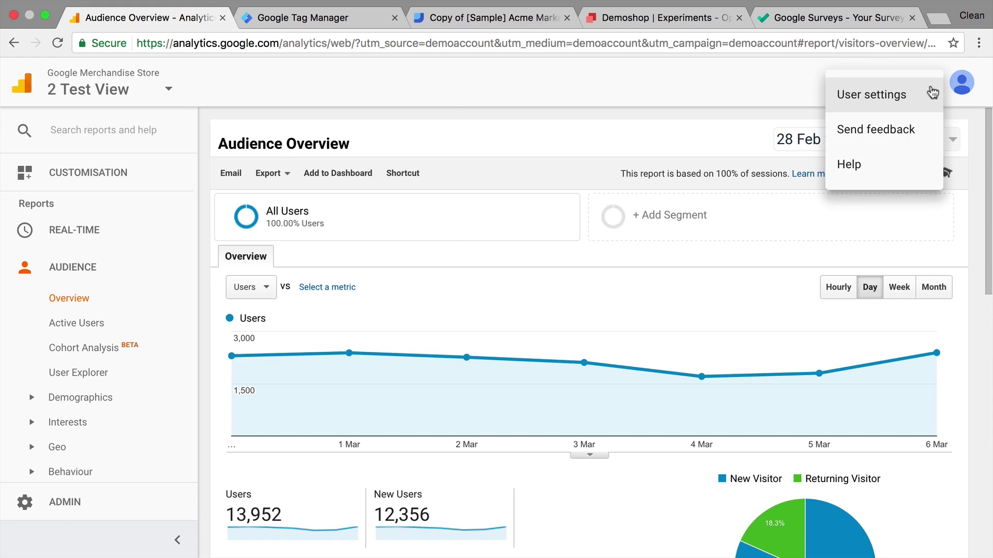
{"action": "left_click", "coordinate": [921, 104]}
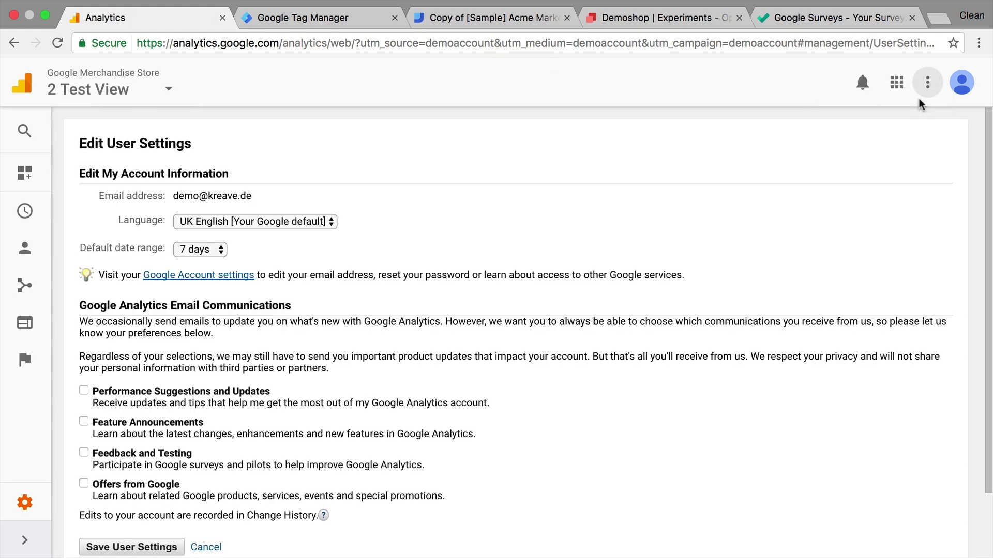
{"action": "left_click", "coordinate": [201, 250]}
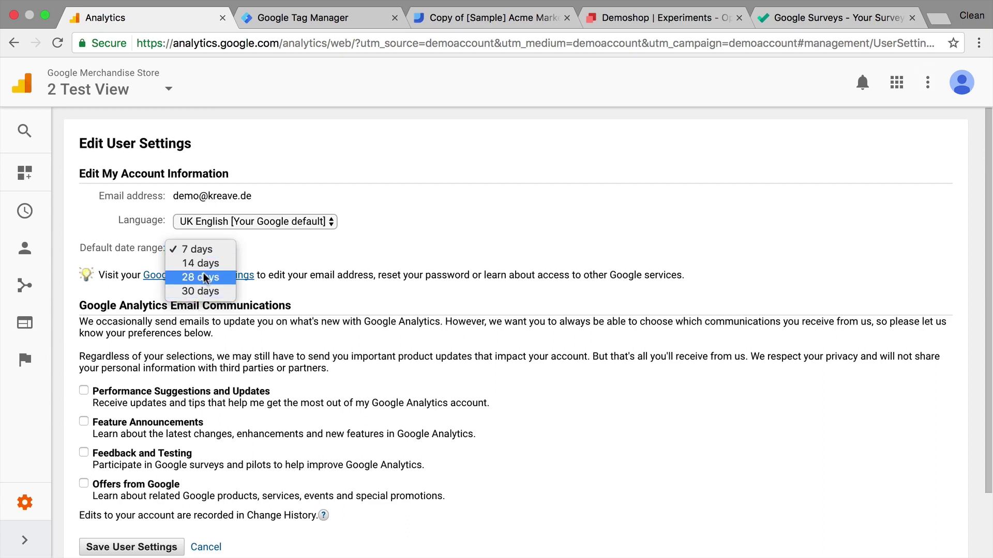
{"action": "left_click", "coordinate": [484, 261]}
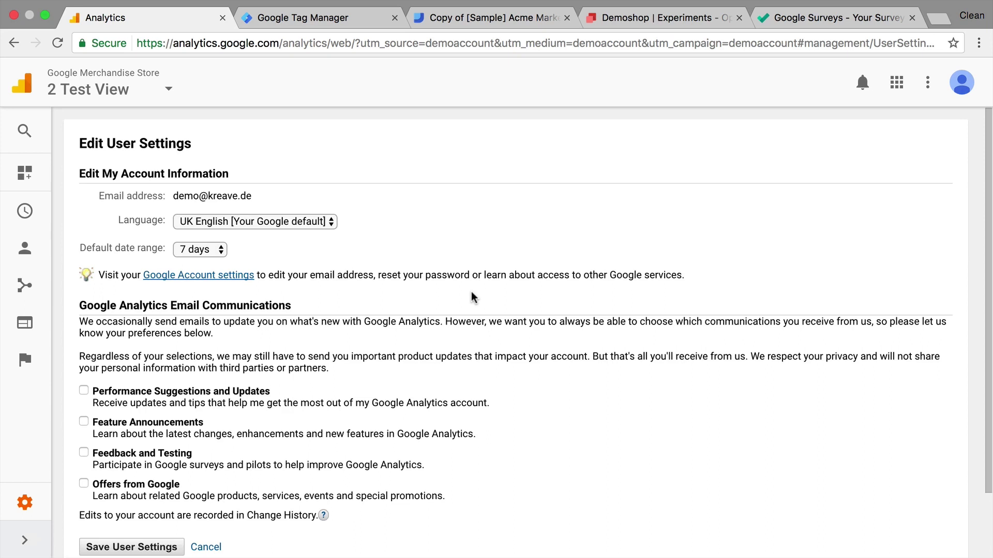
Expand the report navigation to return to the Audience Overview report, and collapse the navigation to give the report more room.
{"action": "left_click", "coordinate": [20, 544]}
{"action": "left_click", "coordinate": [177, 540]}
{"action": "left_click", "coordinate": [19, 544]}
{"action": "left_click", "coordinate": [100, 267]}
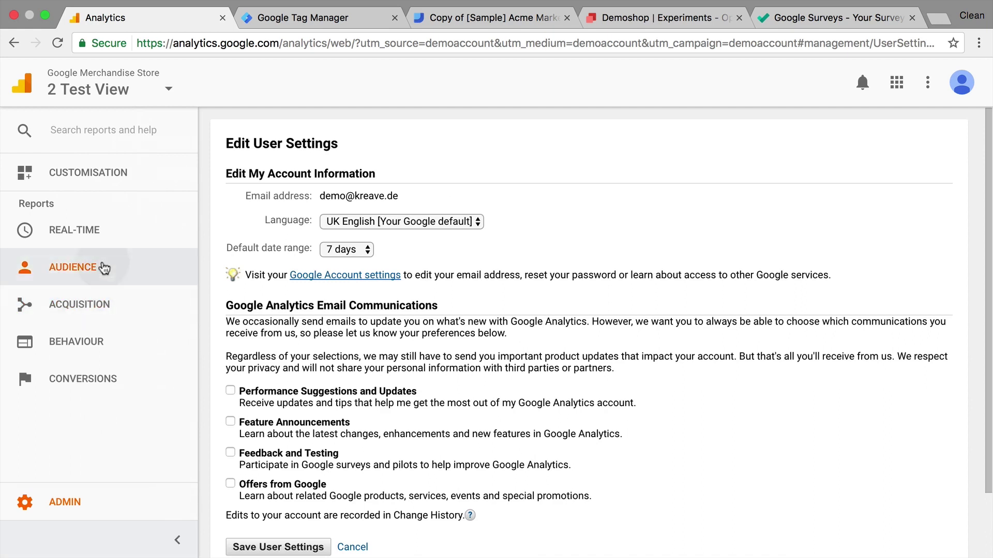
{"action": "left_click", "coordinate": [80, 301]}
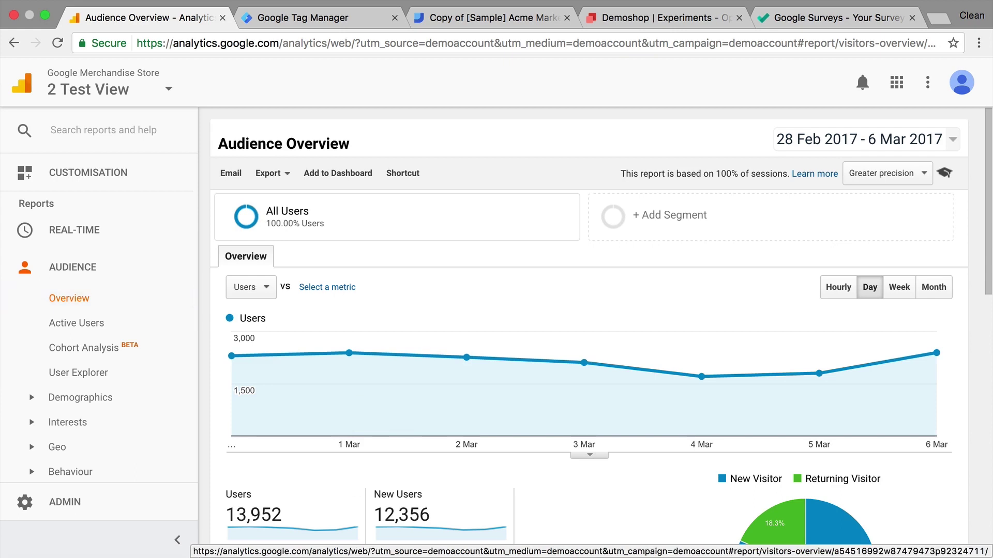
{"action": "left_click", "coordinate": [176, 541]}
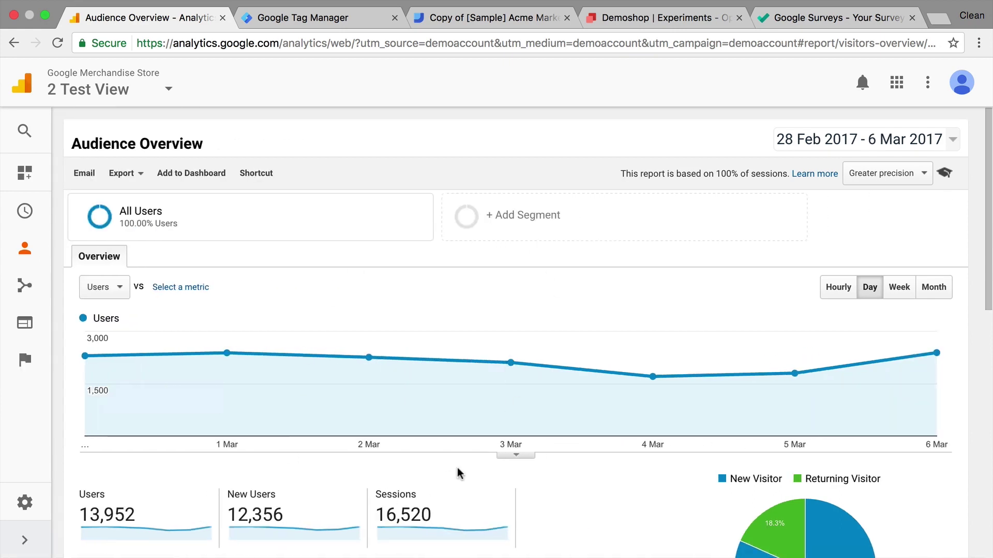